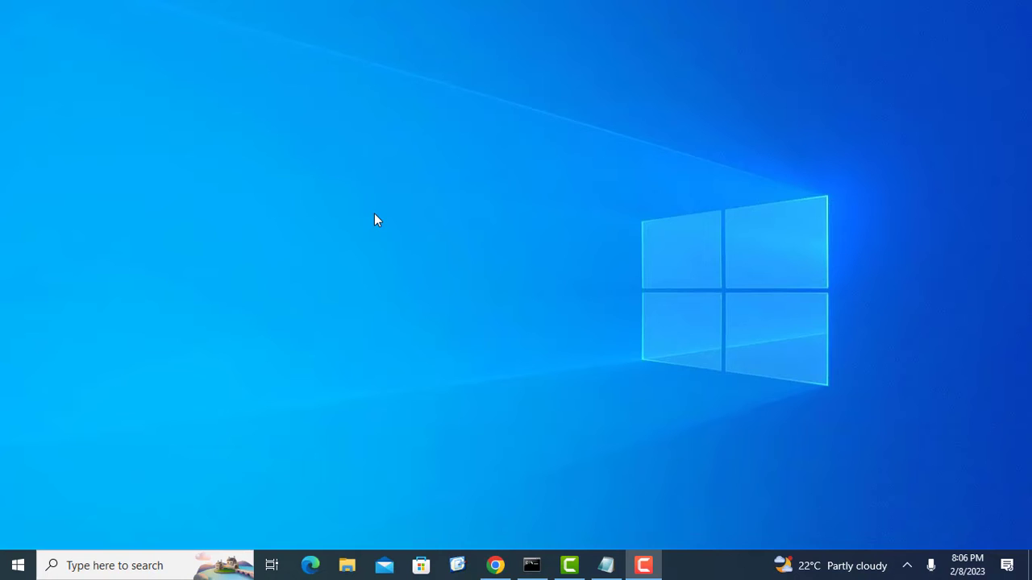
Step: Search 'video', launch Video Editor, and bring up the folder holding the clips
left_click(116, 564)
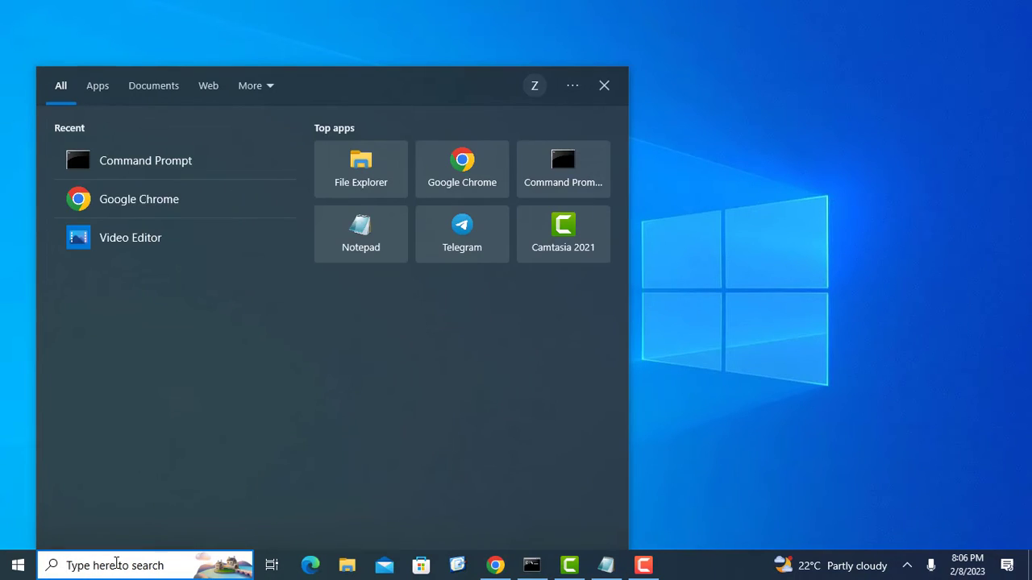
type("vide")
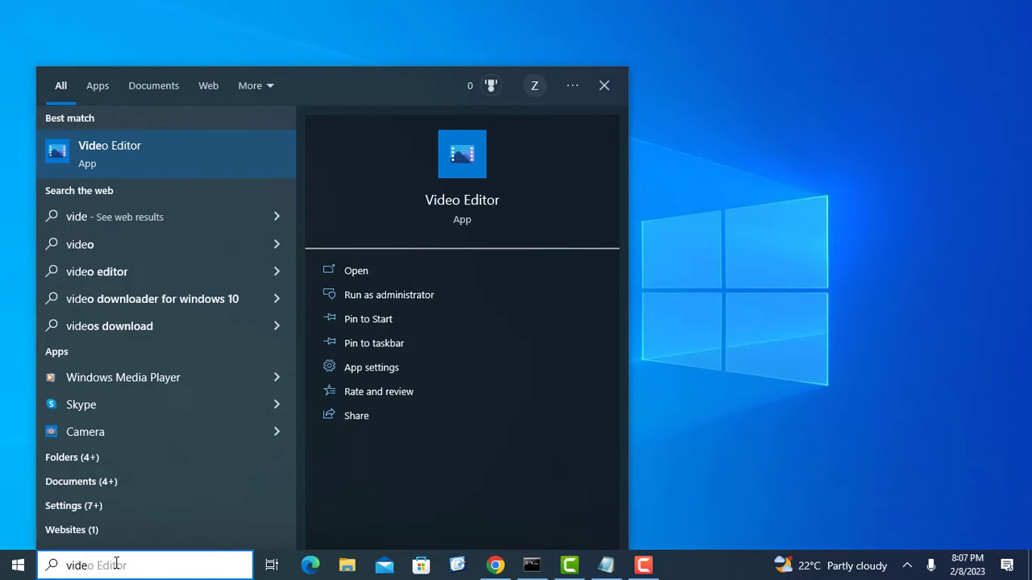
type("o")
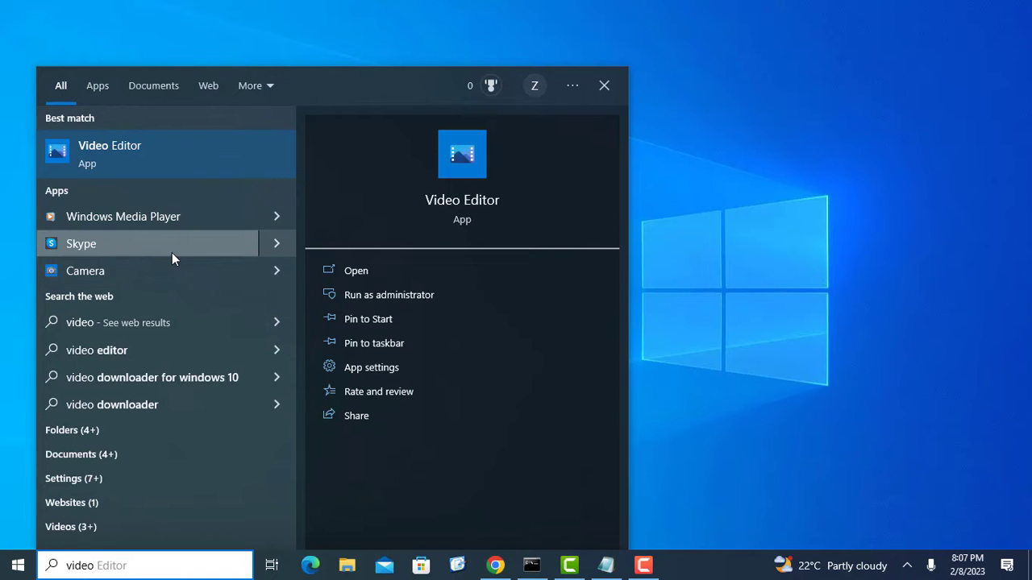
left_click(191, 157)
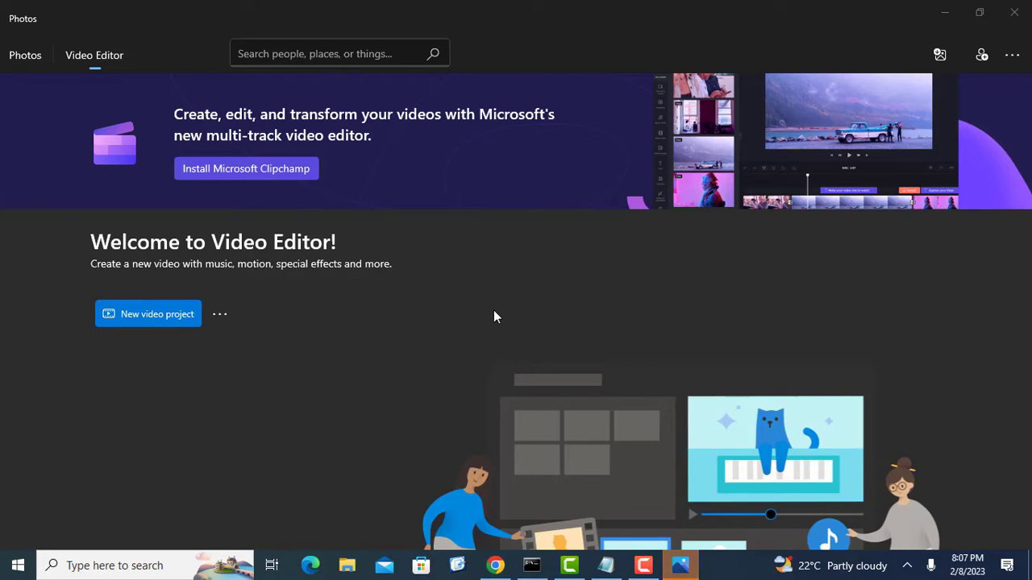
left_click(351, 566)
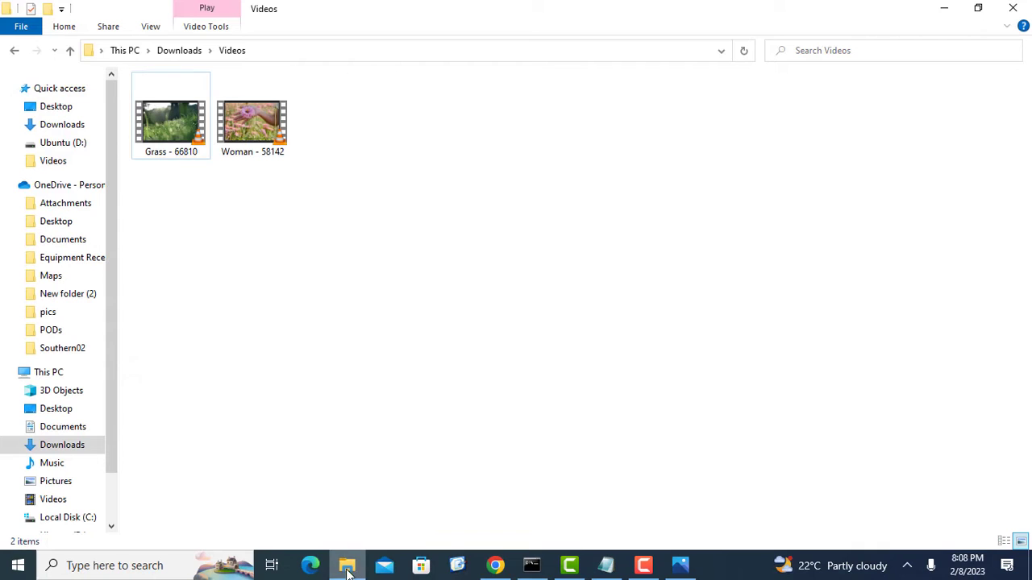
Step: Play Grass - 66810 and then Woman - 58142 in VLC, closing the player after each
double_click(176, 141)
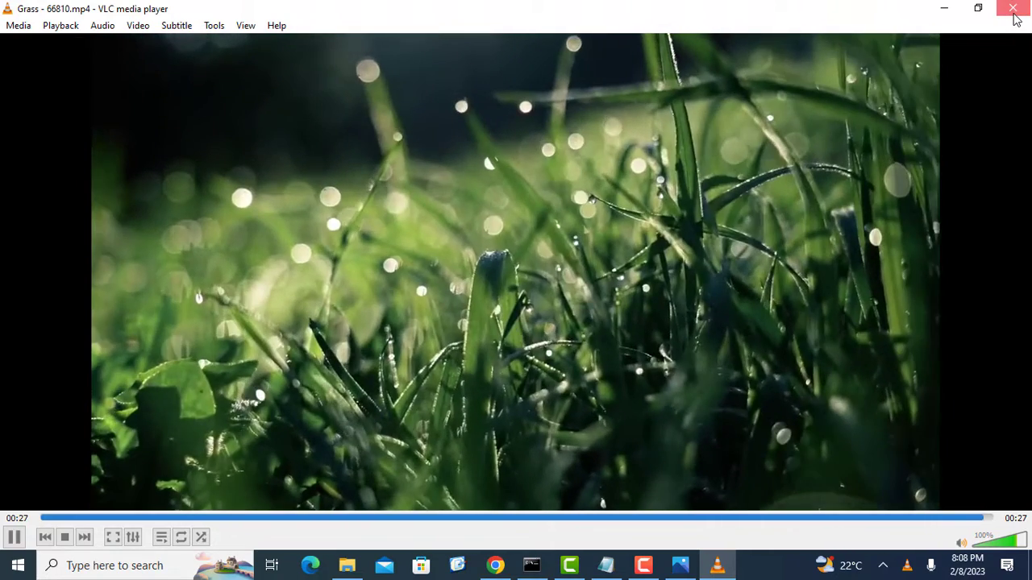
left_click(1014, 14)
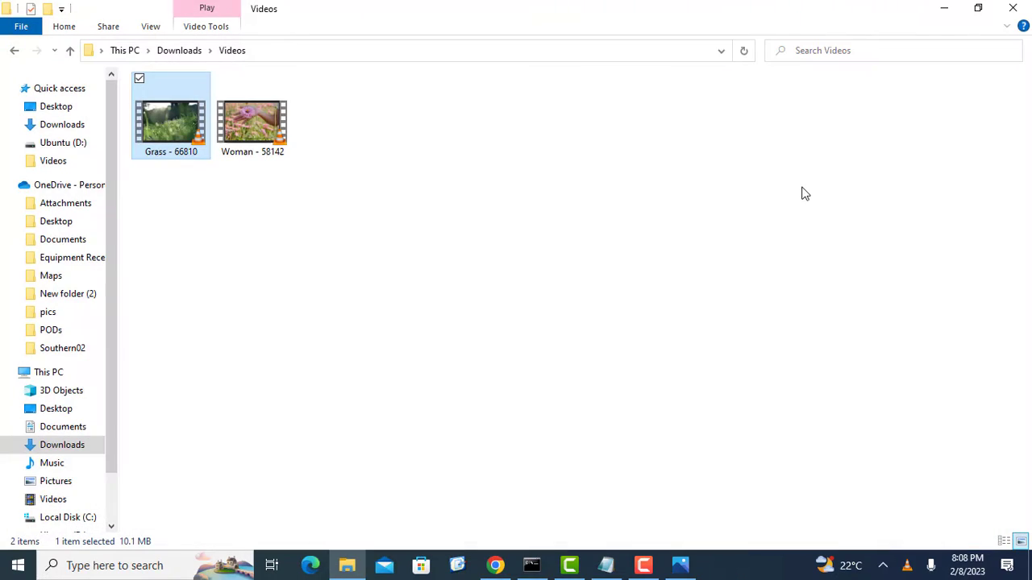
left_click(429, 189)
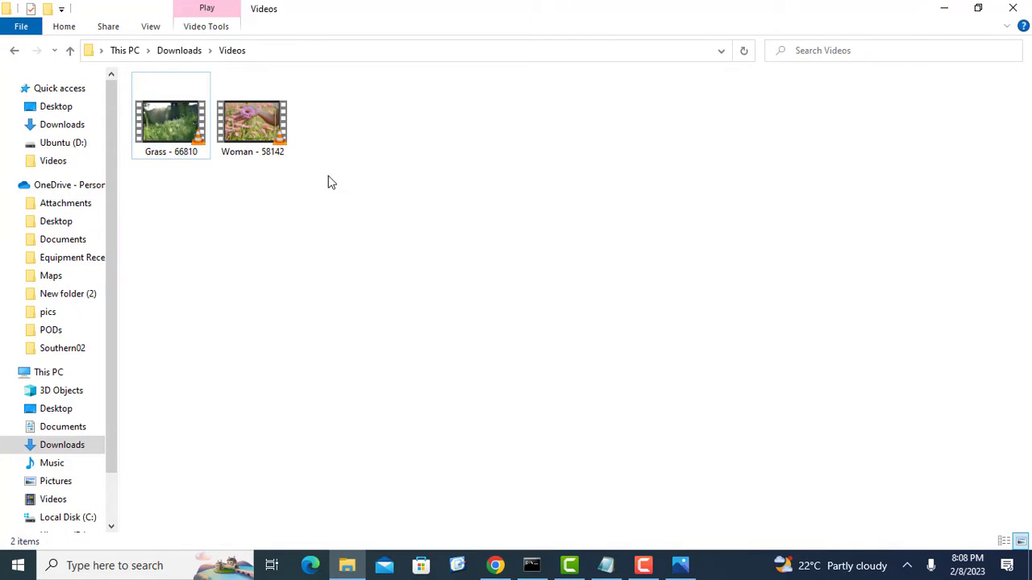
left_click(272, 129)
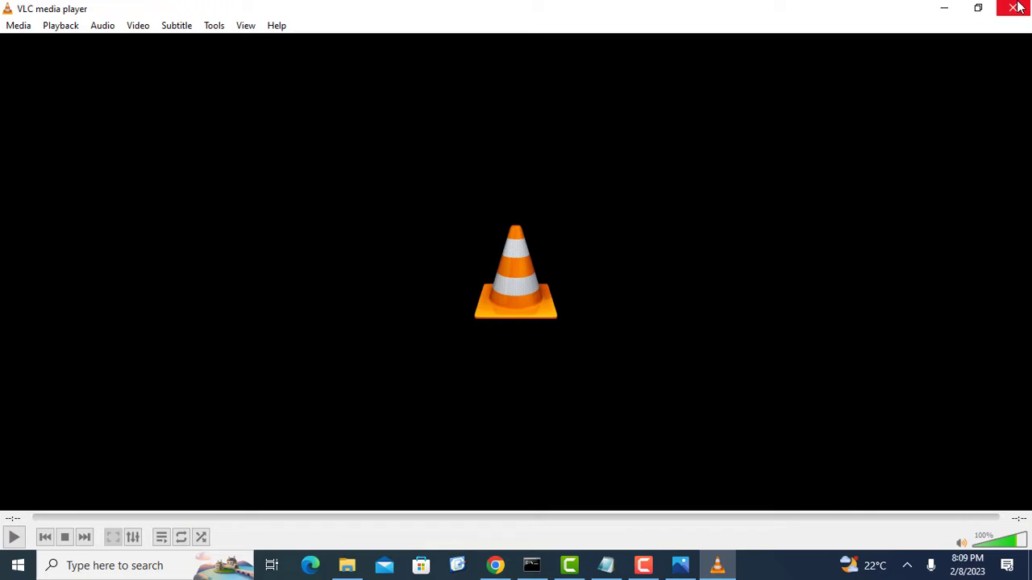
left_click(1014, 8)
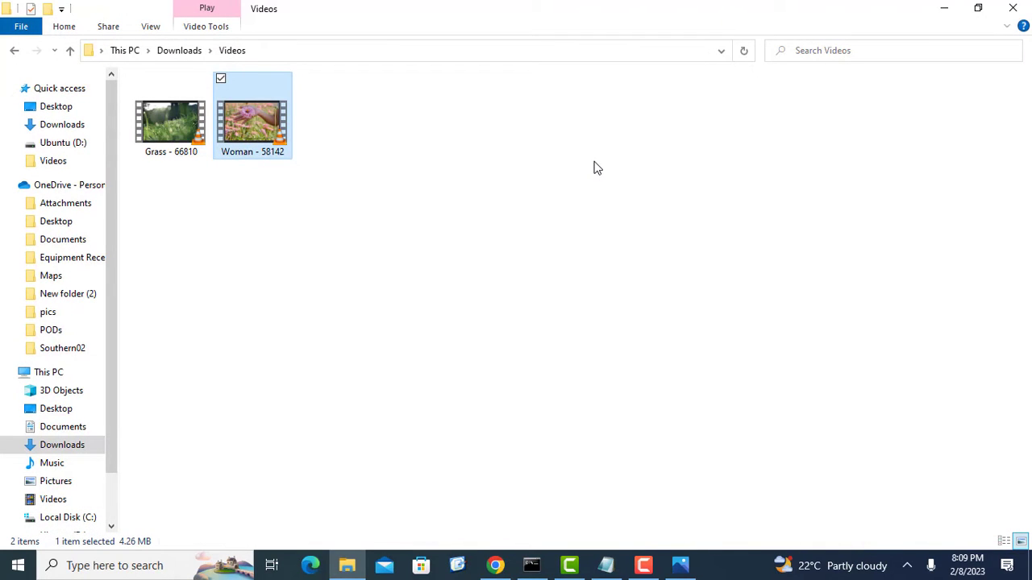
Step: Close File Explorer and create a new video project, renaming 'New video' to 'Merge'
left_click(1014, 9)
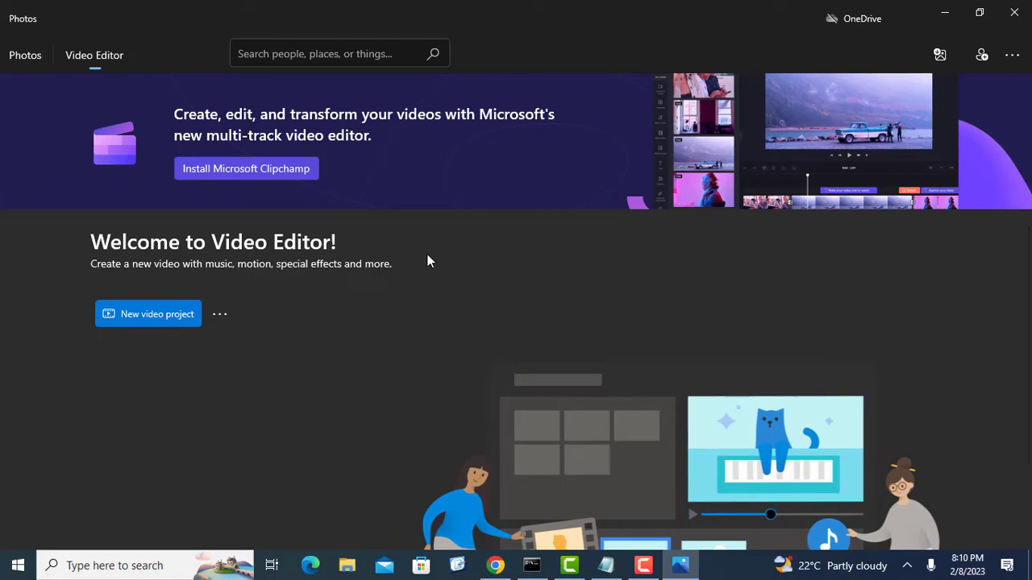
left_click(163, 318)
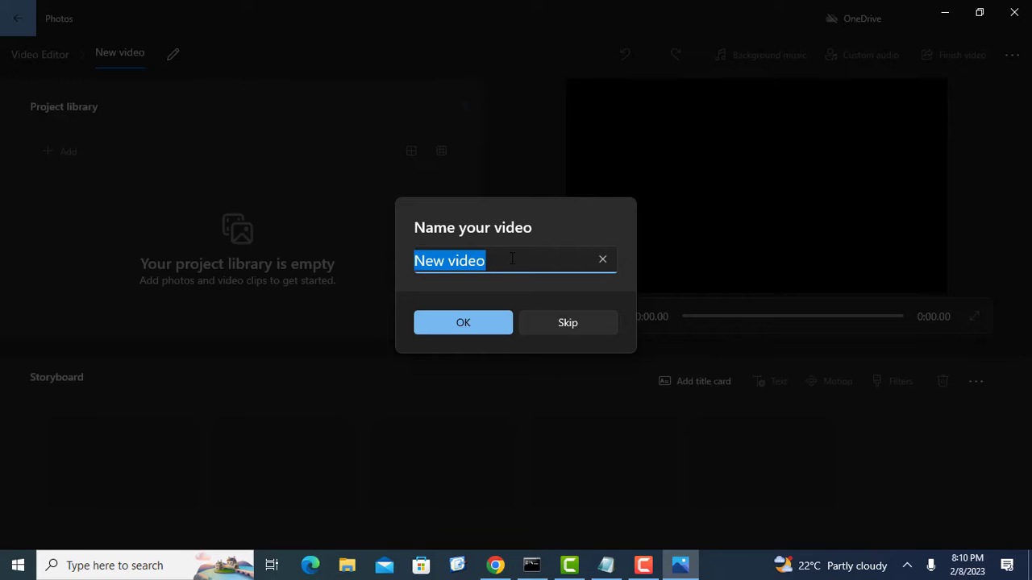
left_click(512, 259)
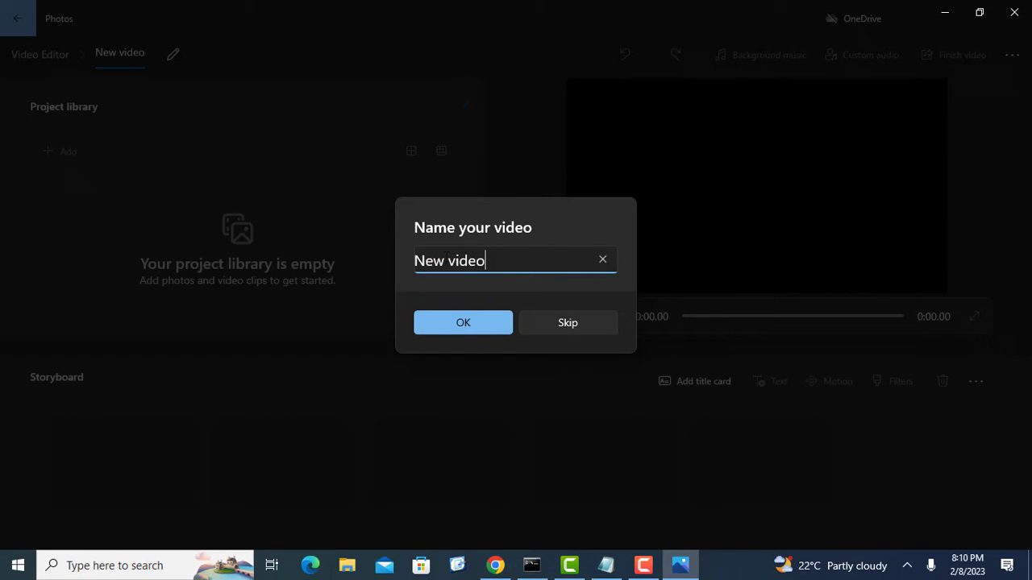
left_click(414, 260, "shift")
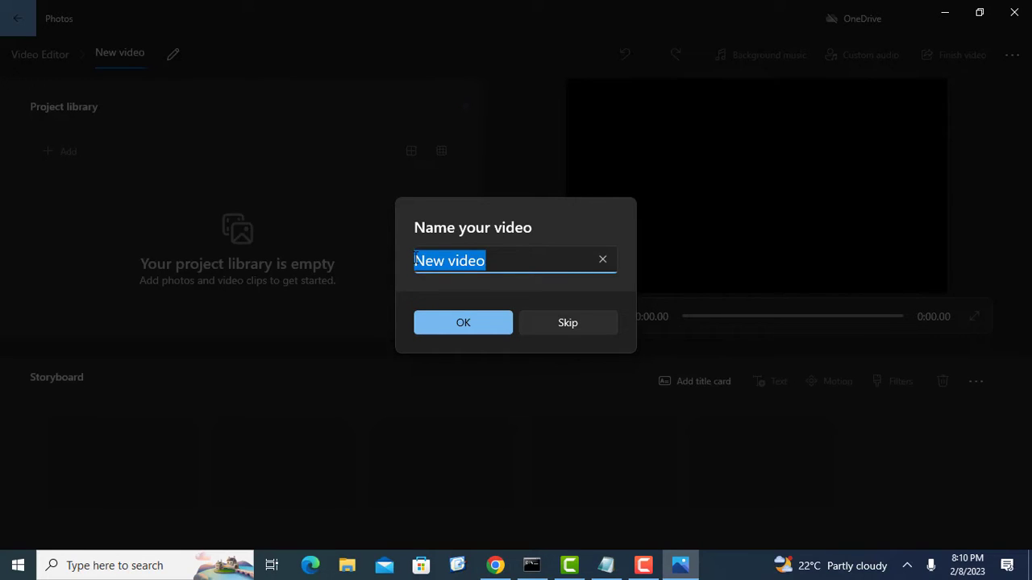
type("Merge")
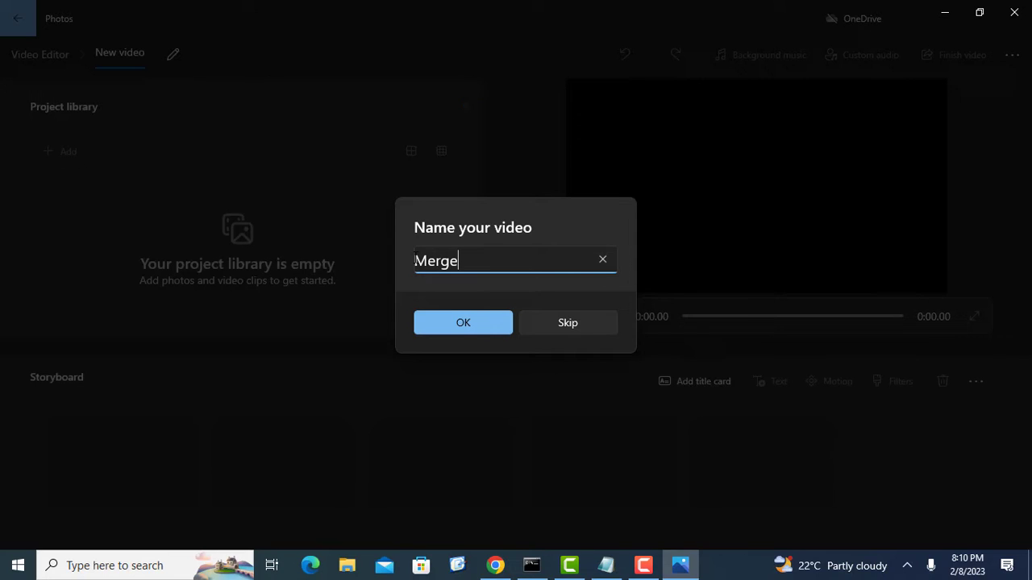
left_click(469, 323)
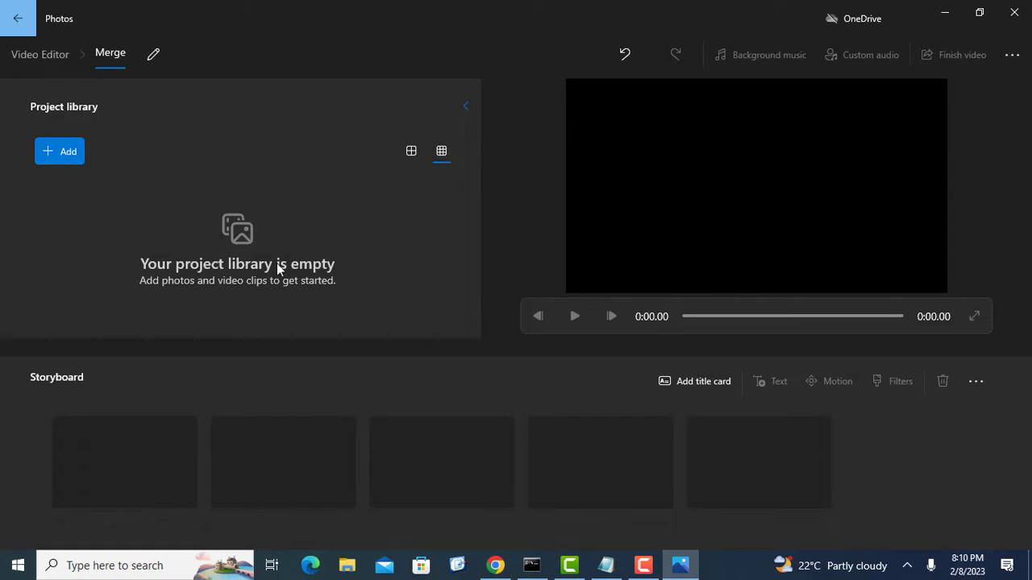
Step: Add Grass - 66810 and Woman - 58142 from this PC's Downloads > Videos folder to the library
left_click(66, 153)
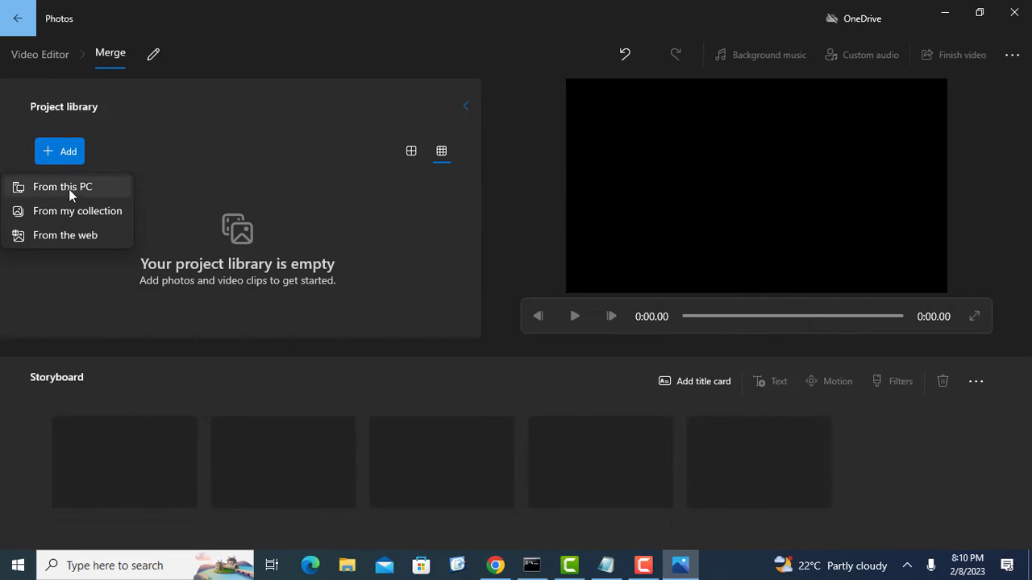
left_click(70, 190)
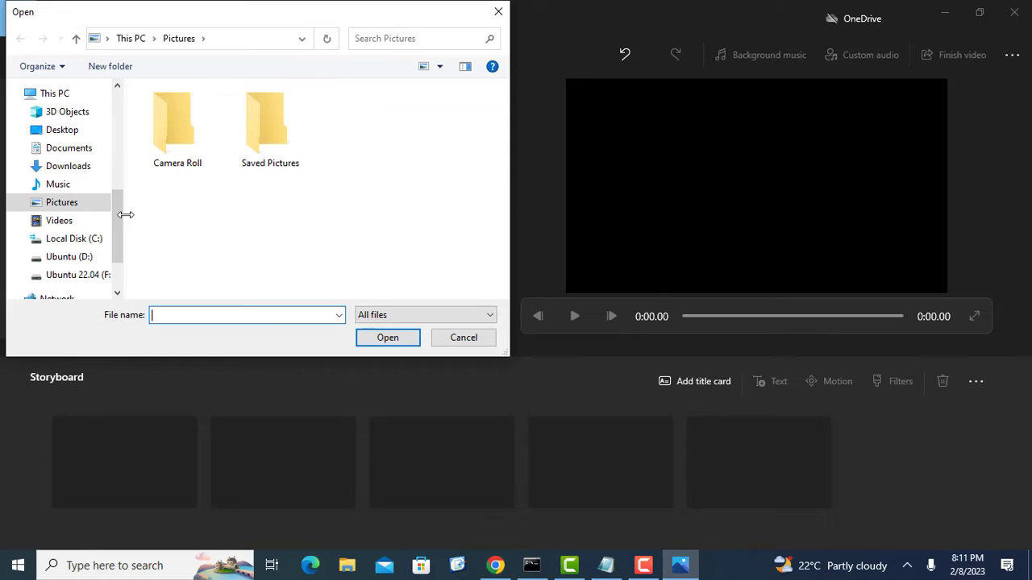
left_click(87, 172)
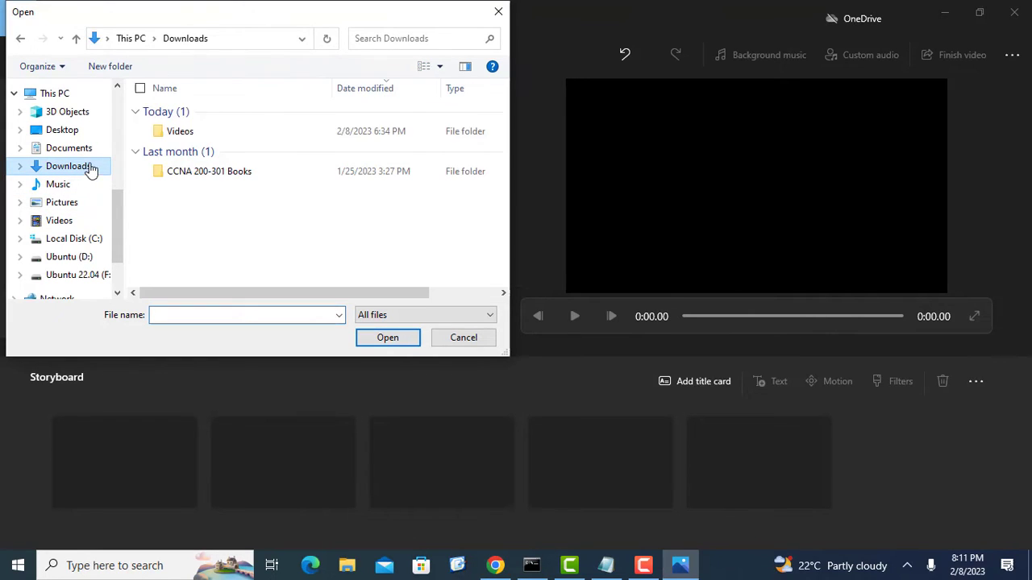
double_click(172, 132)
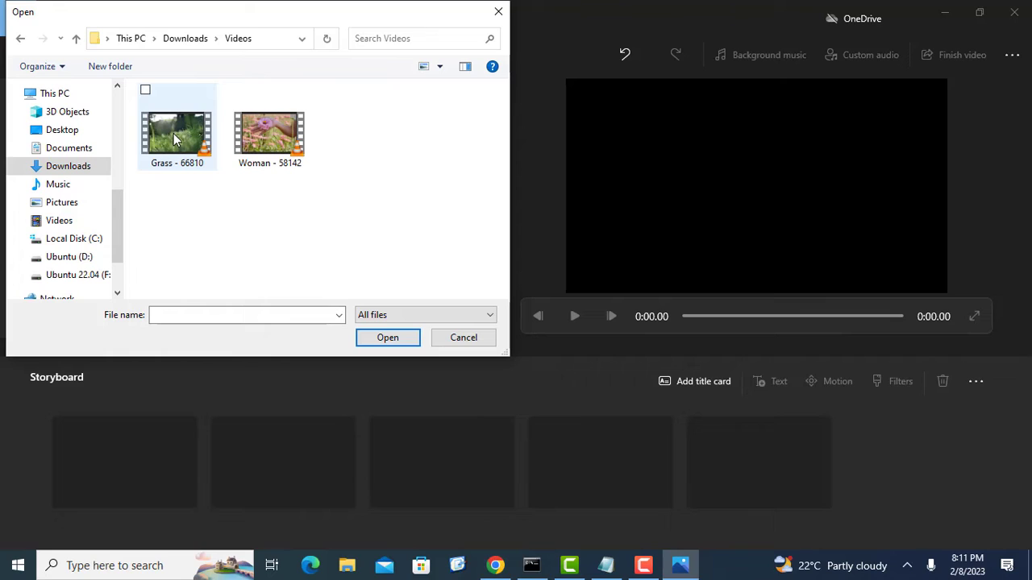
left_click(149, 92)
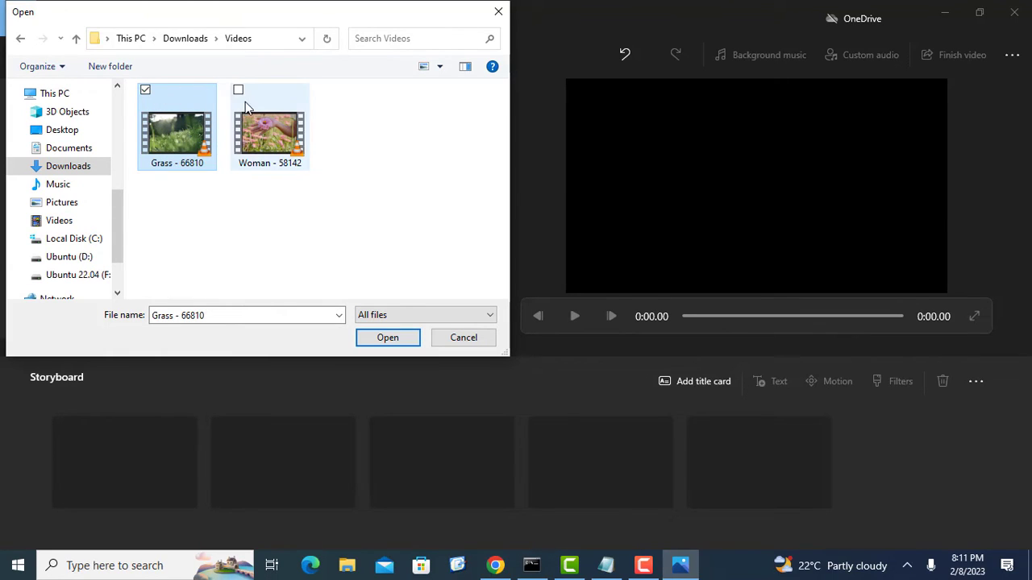
left_click(238, 91)
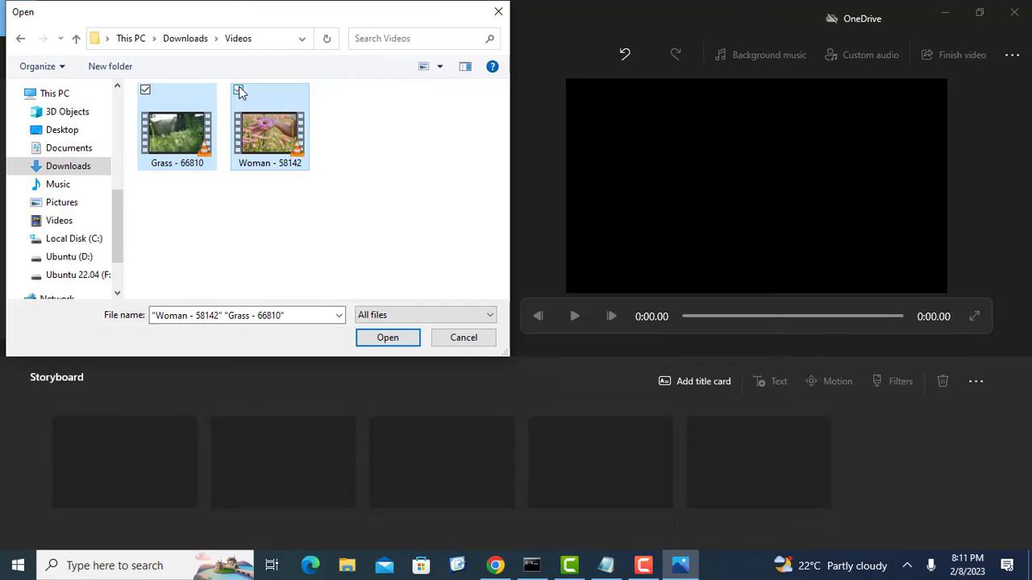
left_click(391, 342)
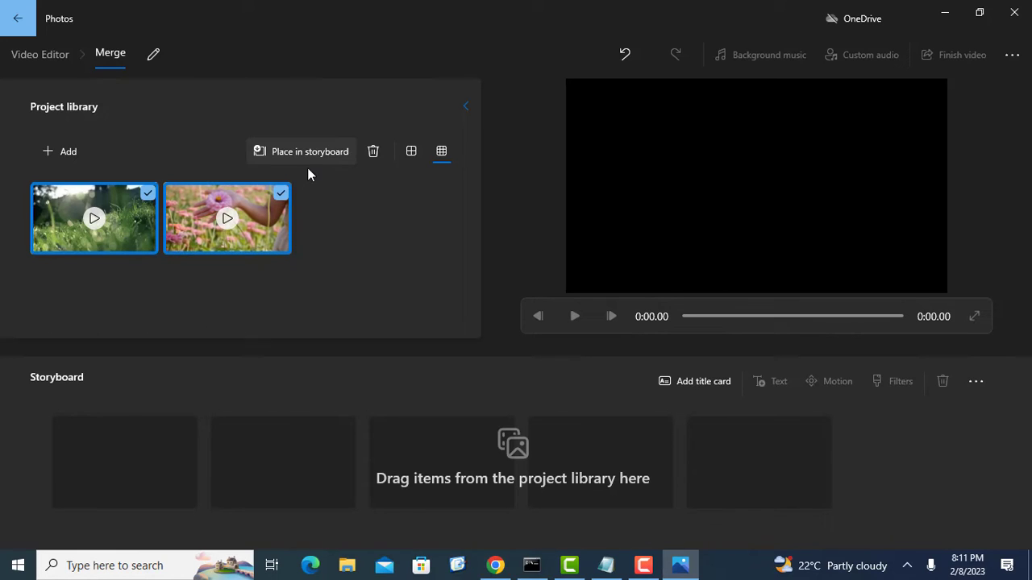
Step: Deselect the Woman clip and place only the Grass clip on the storyboard
left_click(280, 197)
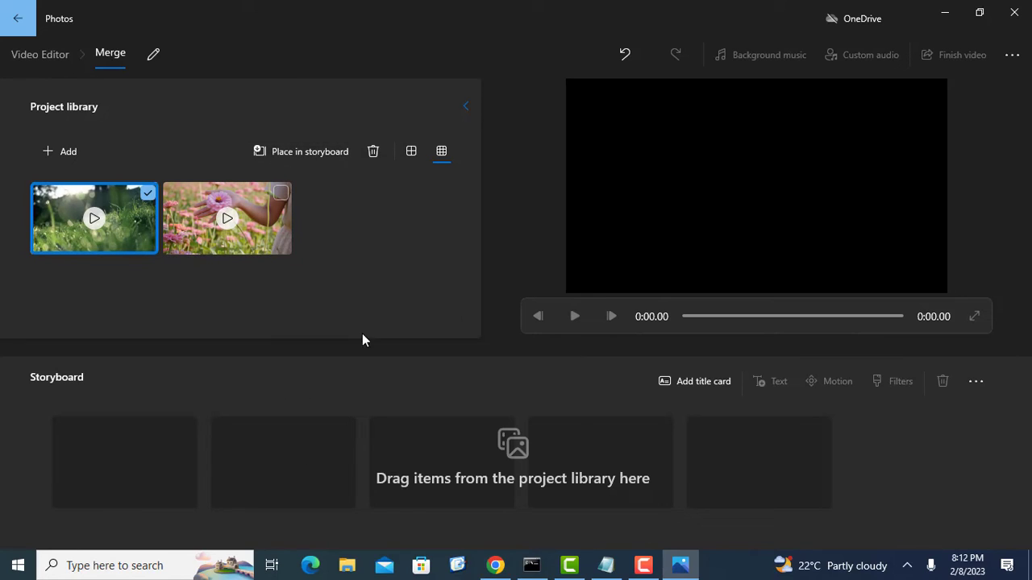
left_click(317, 151)
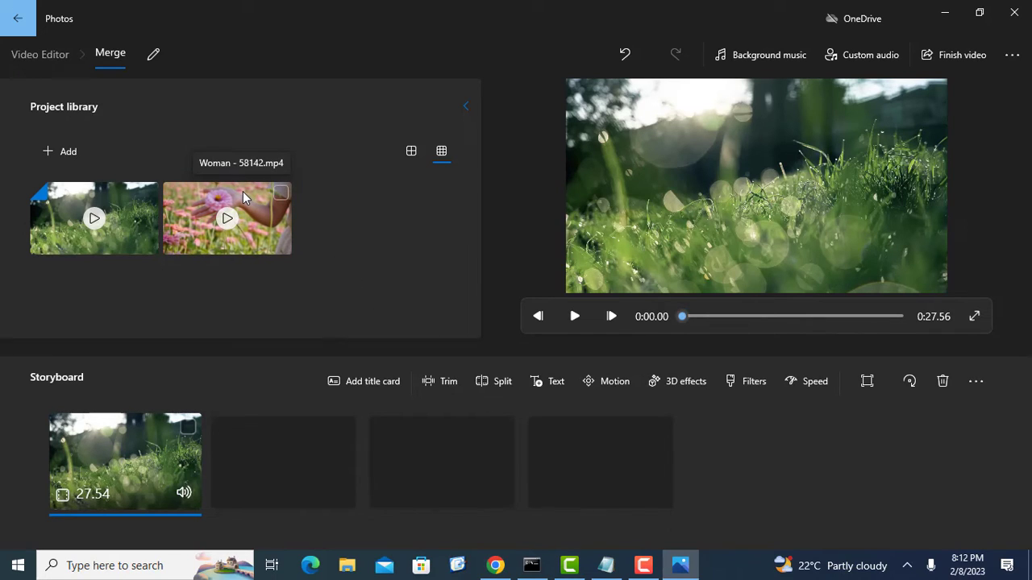
Step: Drag the Woman clip onto the storyboard and move it ahead of the Grass clip
left_click_drag(243, 191, 312, 474)
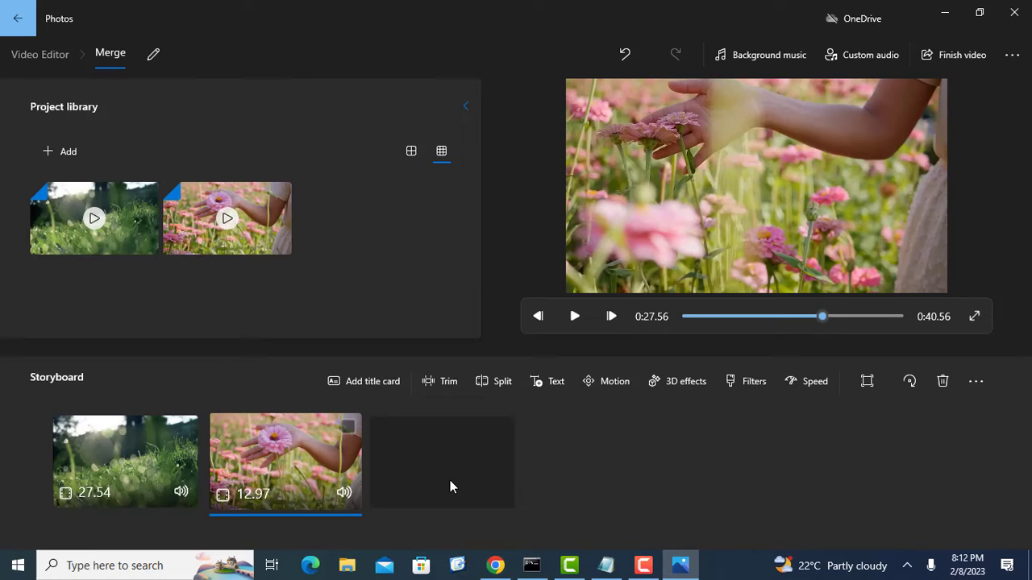
left_click_drag(310, 439, 138, 478)
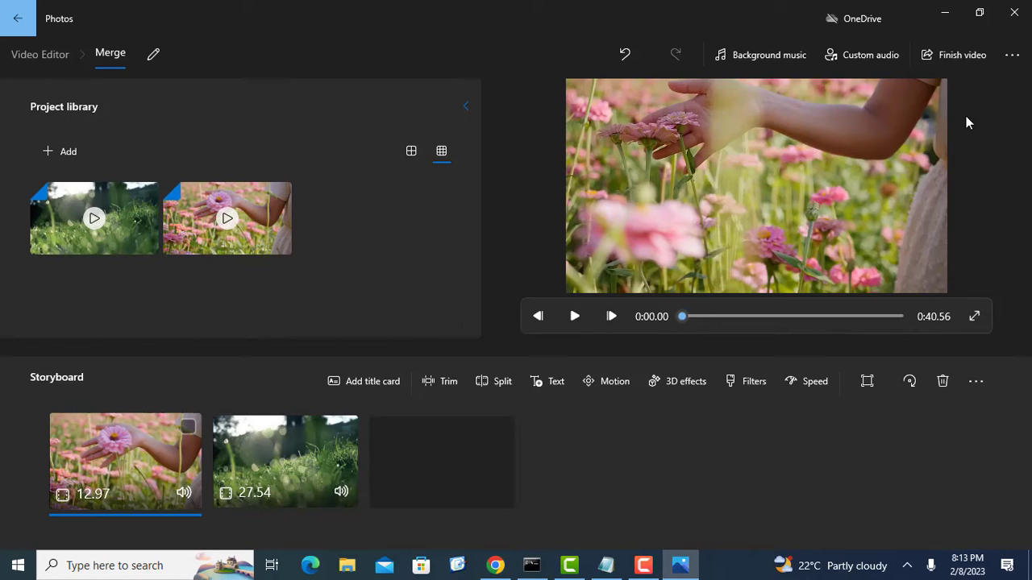
Step: Finish the video at High 1080p quality and choose Downloads > Videos as the save location
left_click(948, 53)
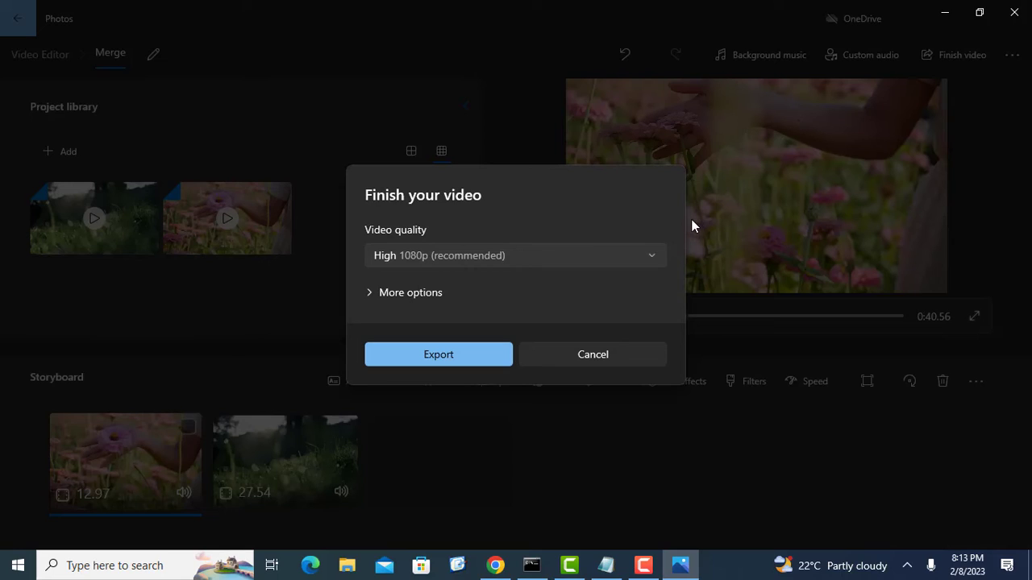
left_click(658, 256)
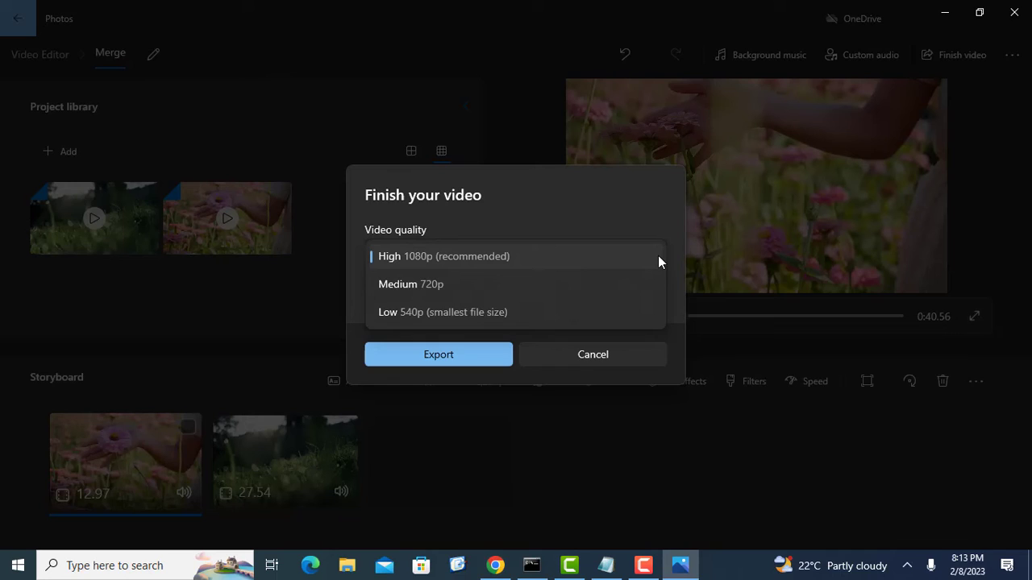
left_click(658, 256)
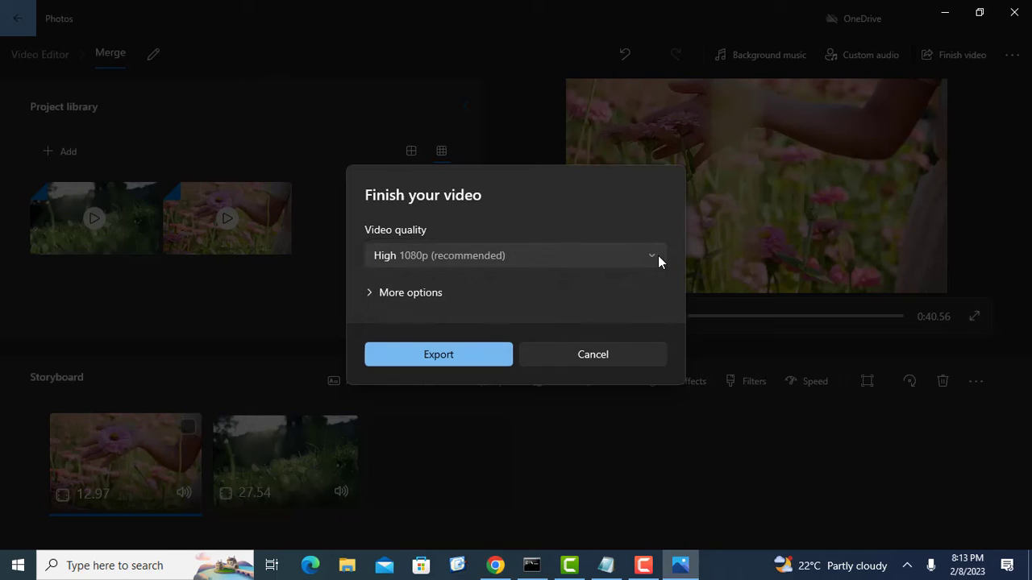
left_click(468, 354)
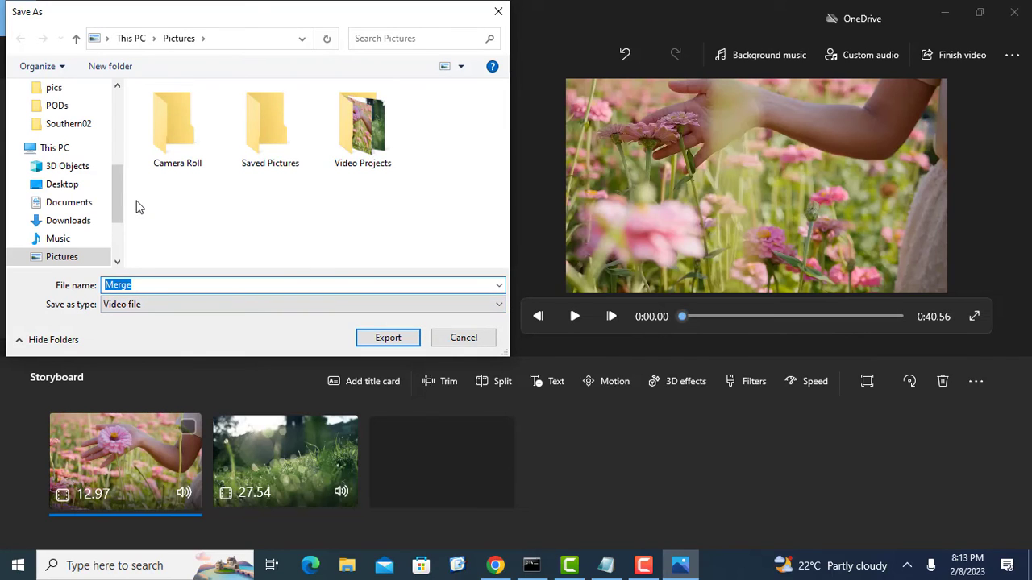
left_click(81, 220)
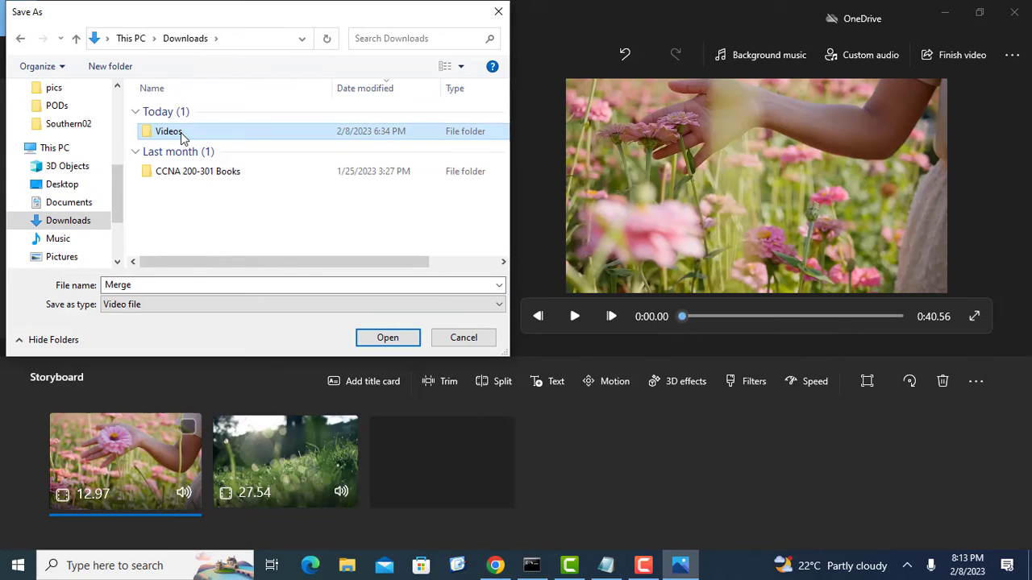
double_click(181, 132)
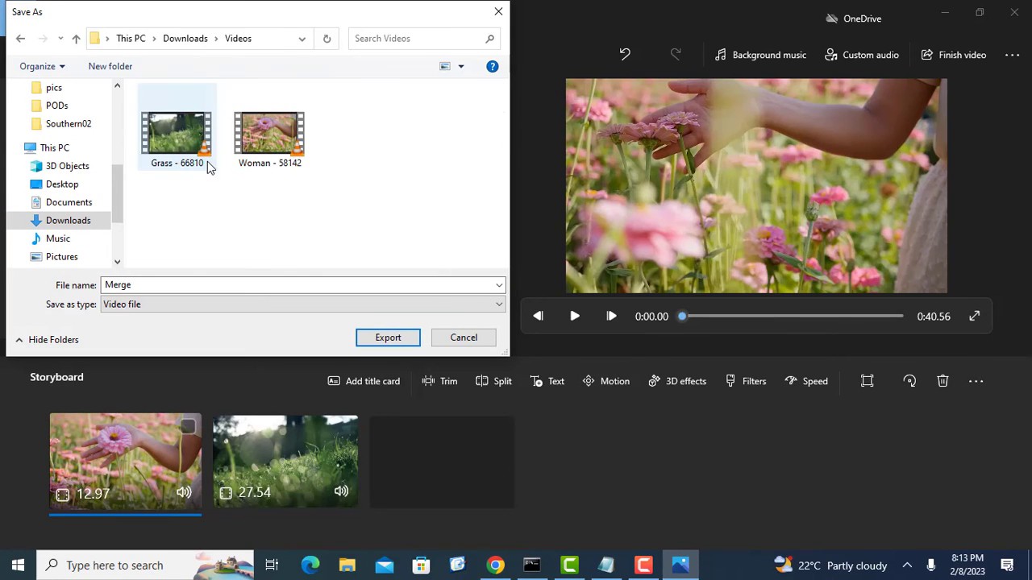
Step: Save the export as Merge in Videos and close the Merge.mp4 preview
left_click(385, 339)
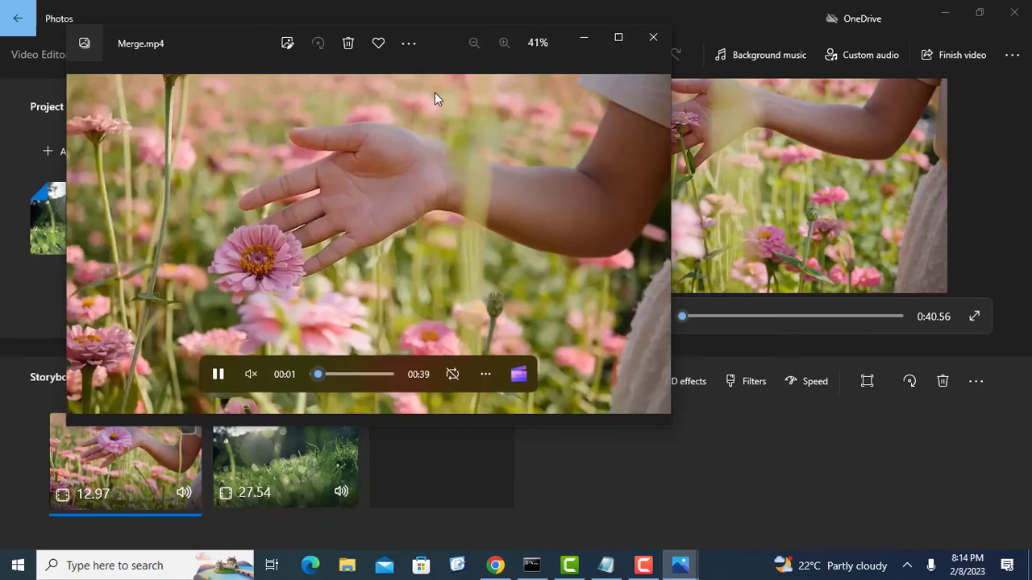
left_click(654, 41)
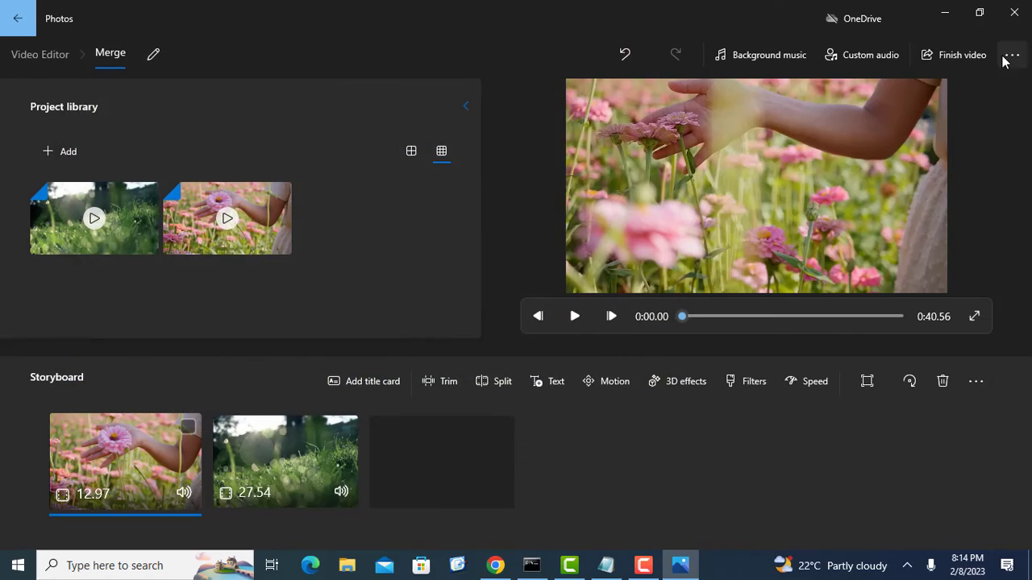
Step: Close the editor, play Merge in VLC, and seek between the flower and grass scenes around 00:10–00:14
left_click(1014, 13)
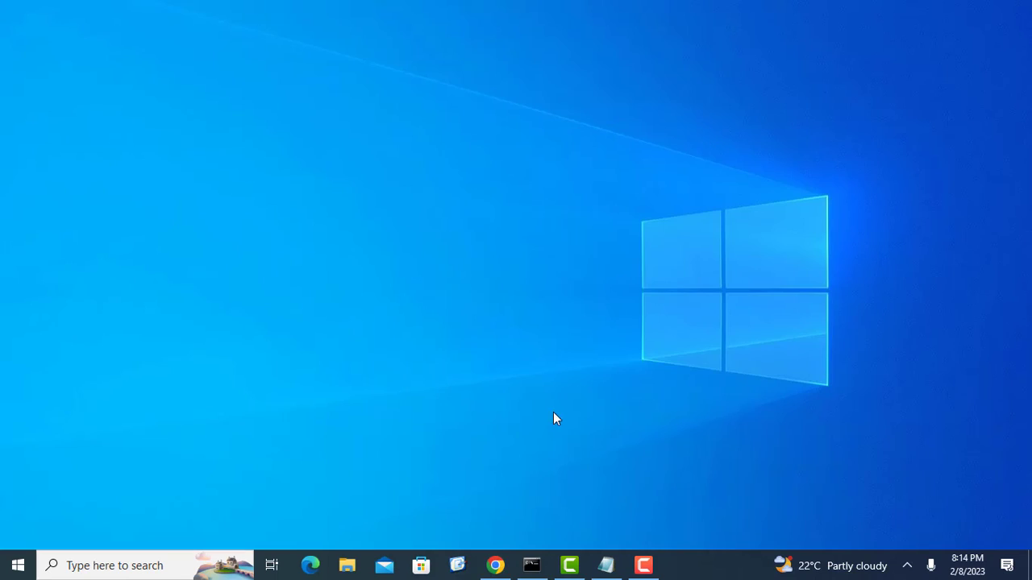
left_click(348, 565)
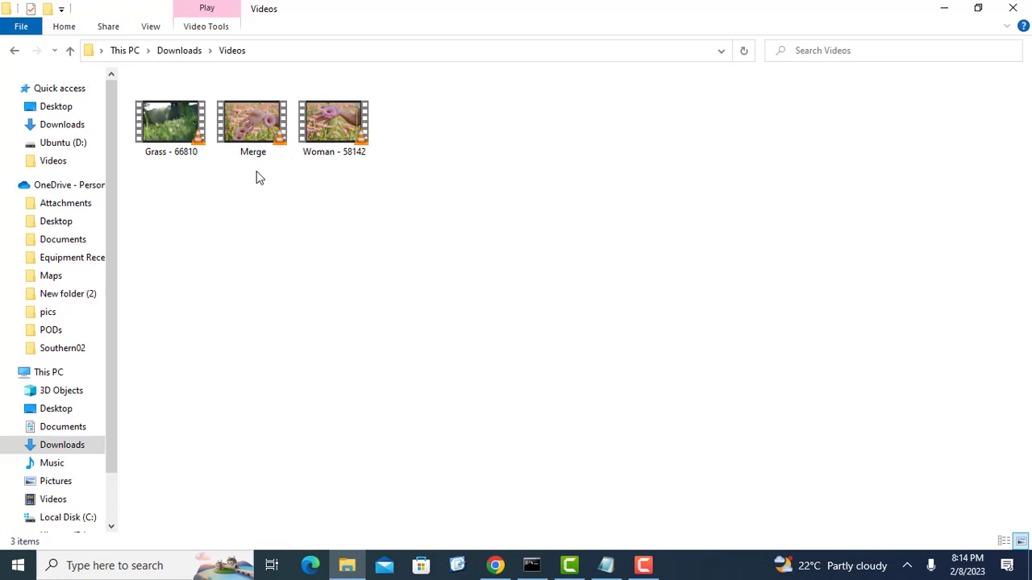
double_click(248, 122)
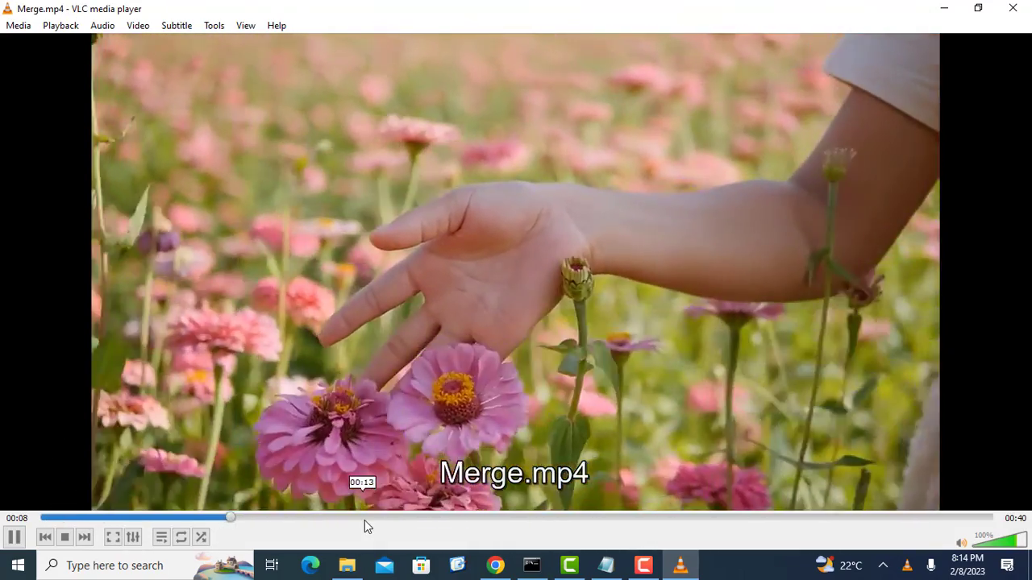
left_click(369, 522)
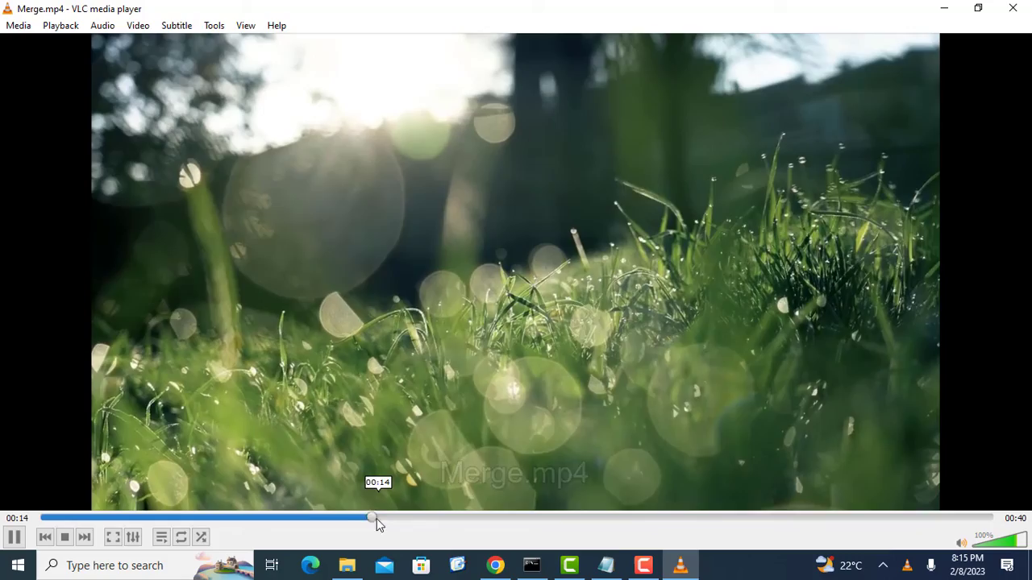
left_click(321, 518)
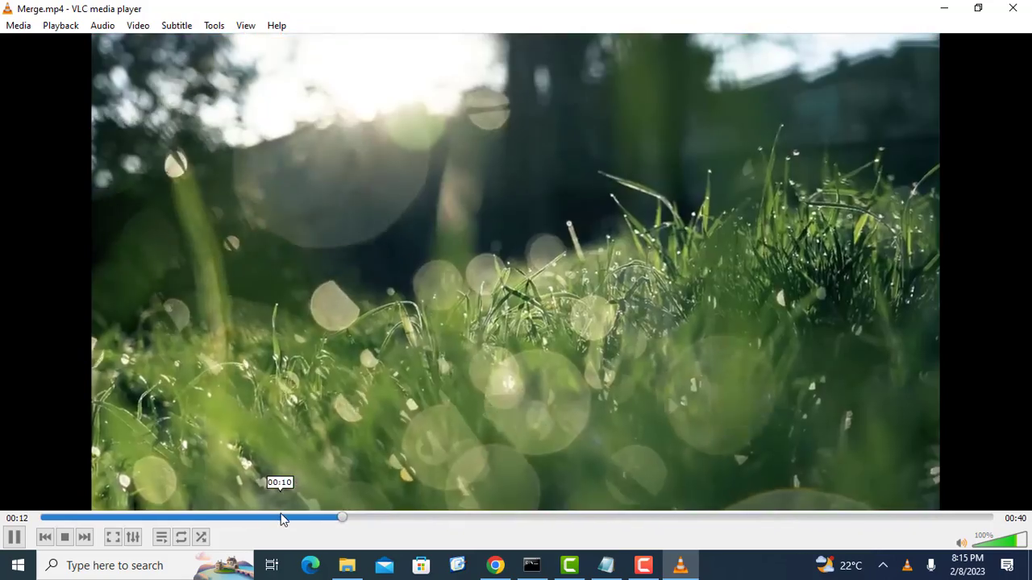
left_click(281, 518)
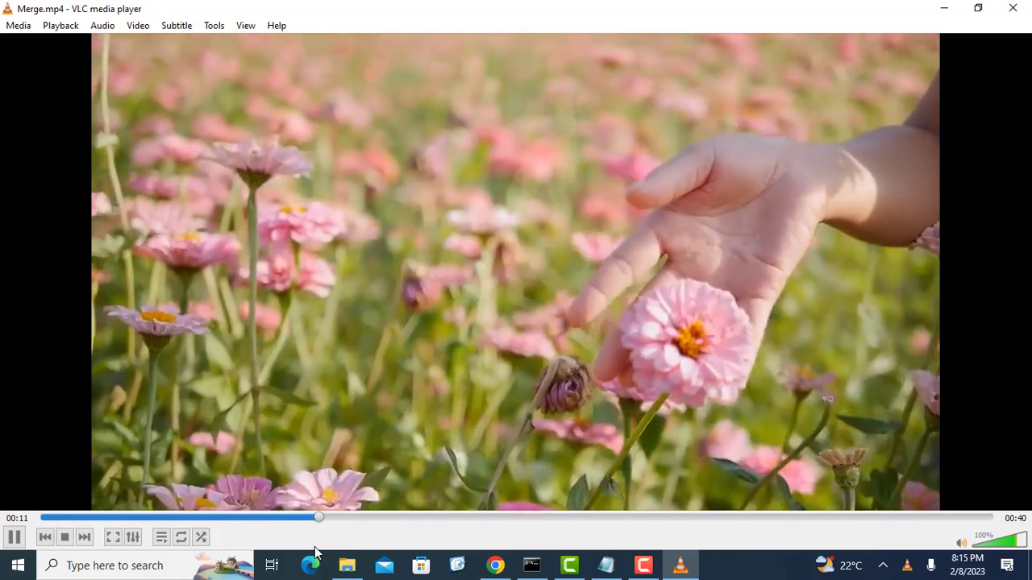